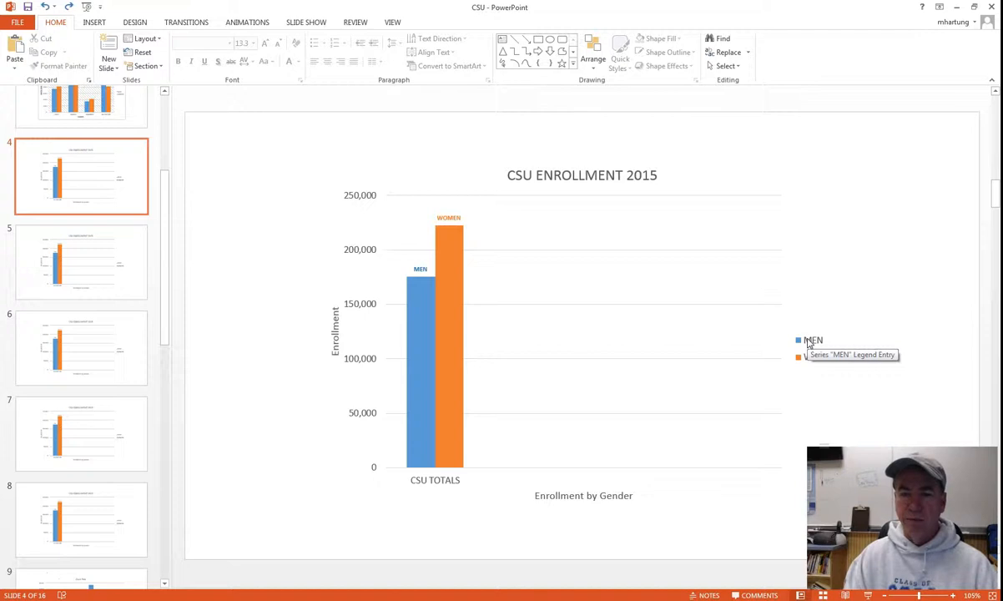
left_click(808, 342)
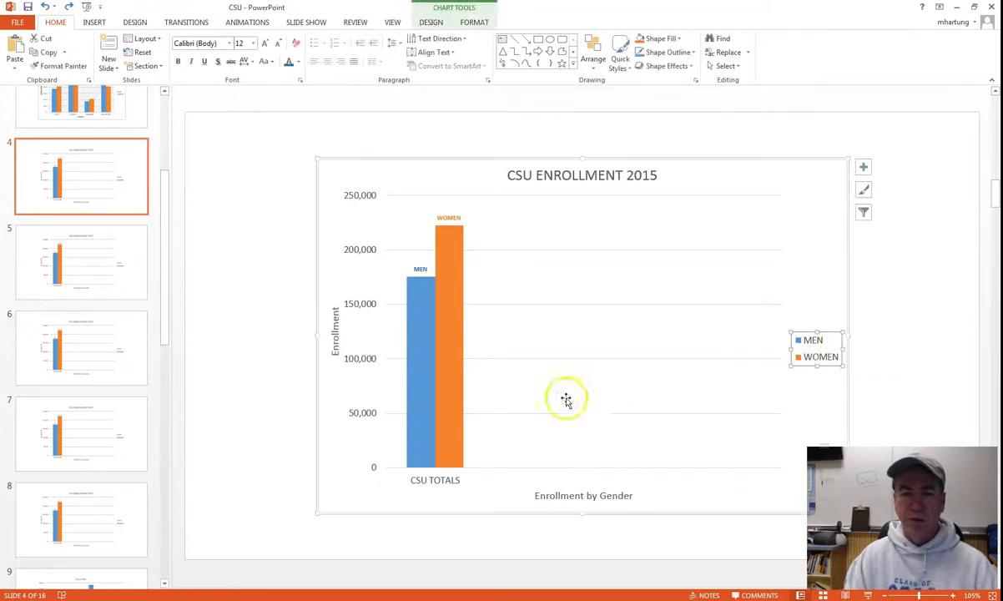
left_click(416, 269)
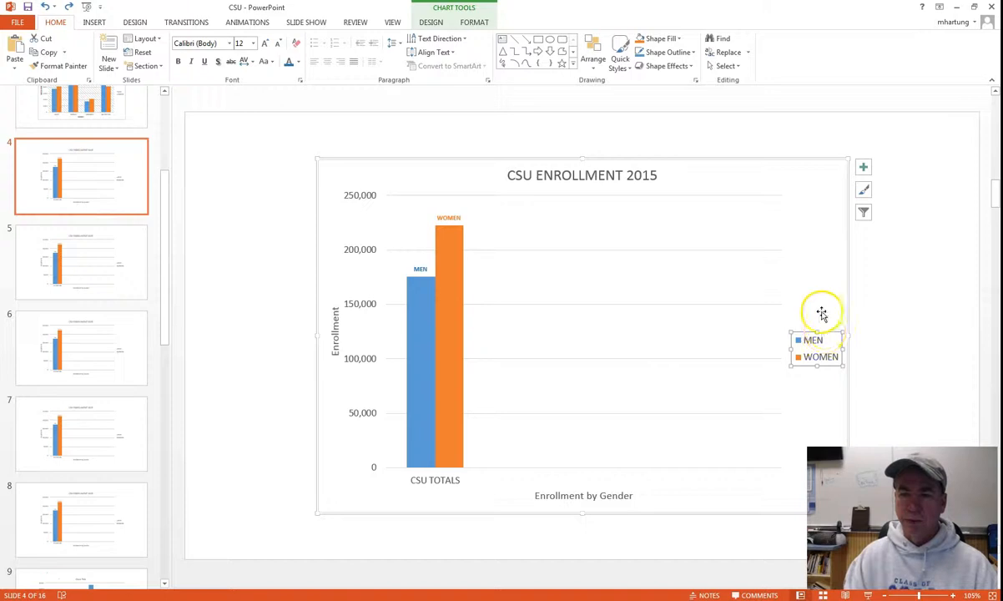
left_click(778, 347)
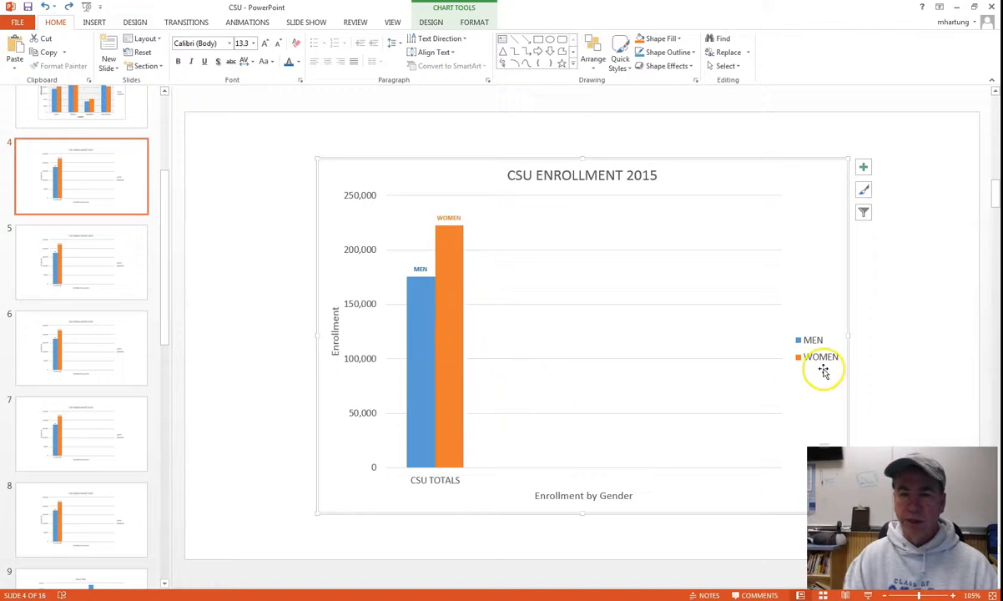
left_click(807, 339)
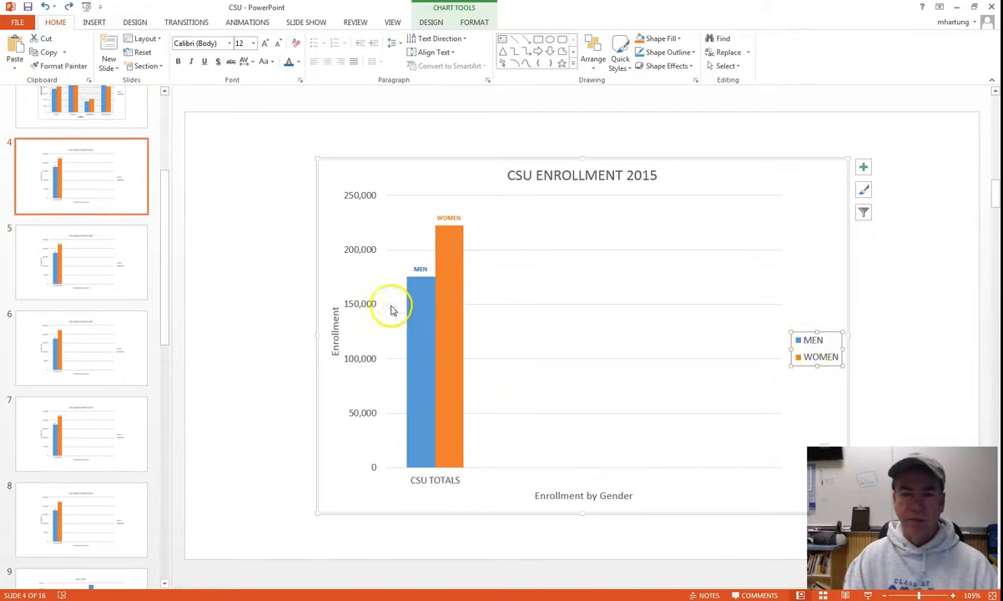
mouse_move(424, 361)
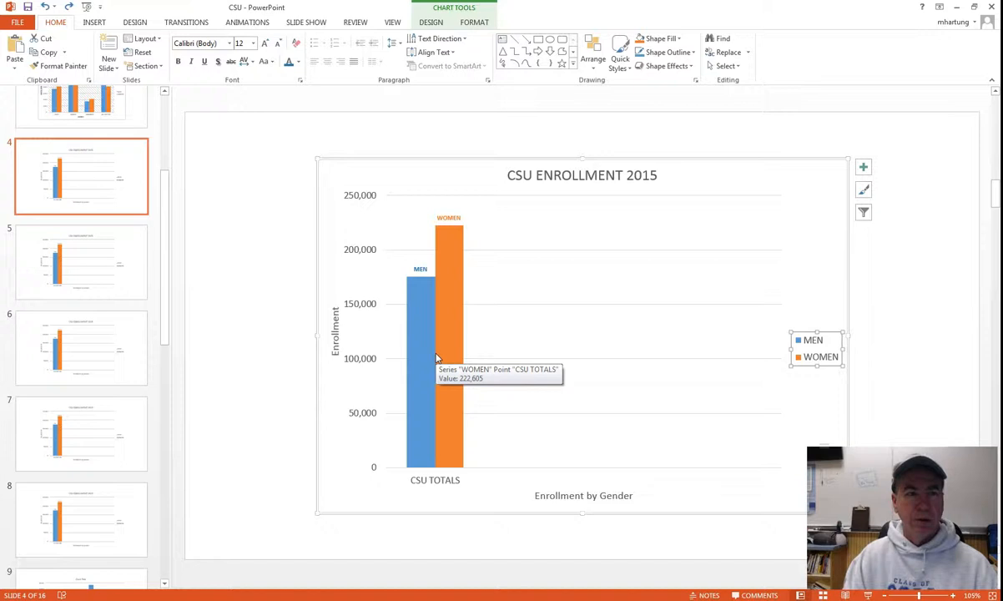
- Add four more copies of the CSU enrollment chart slide after slide 4
left_click(116, 170)
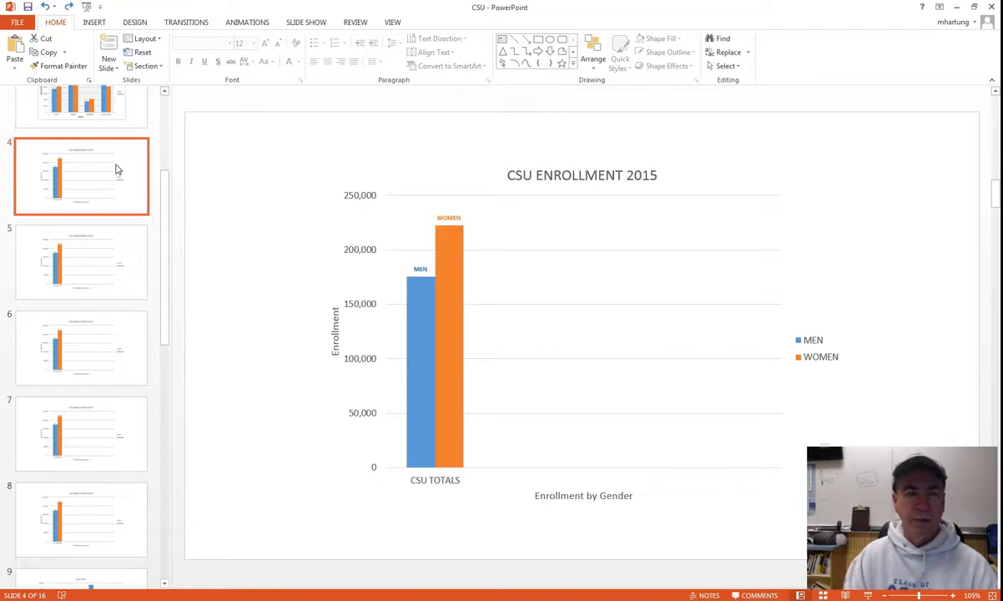
key("ctrl+v")
key("ctrl+v")
key("ctrl+v")
key("ctrl+v")
key("ctrl+v")
key("ctrl+v")
key("ctrl+v")
key("ctrl+v")
key("ctrl+v")
key("ctrl+v")
key("ctrl+v")
key("ctrl+v")
key("ctrl+v")
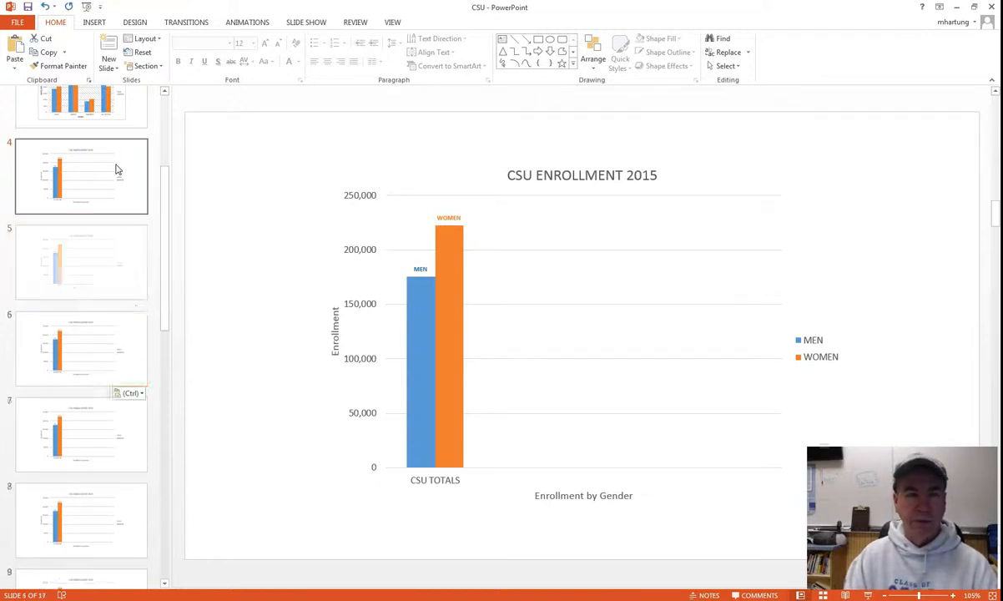
- Check the duplicated chart slides following slide 4 and return to slide 4
left_click(101, 235)
left_click(90, 347)
left_click(101, 403)
left_click(92, 495)
left_click(101, 179)
left_click(101, 235)
left_click(99, 182)
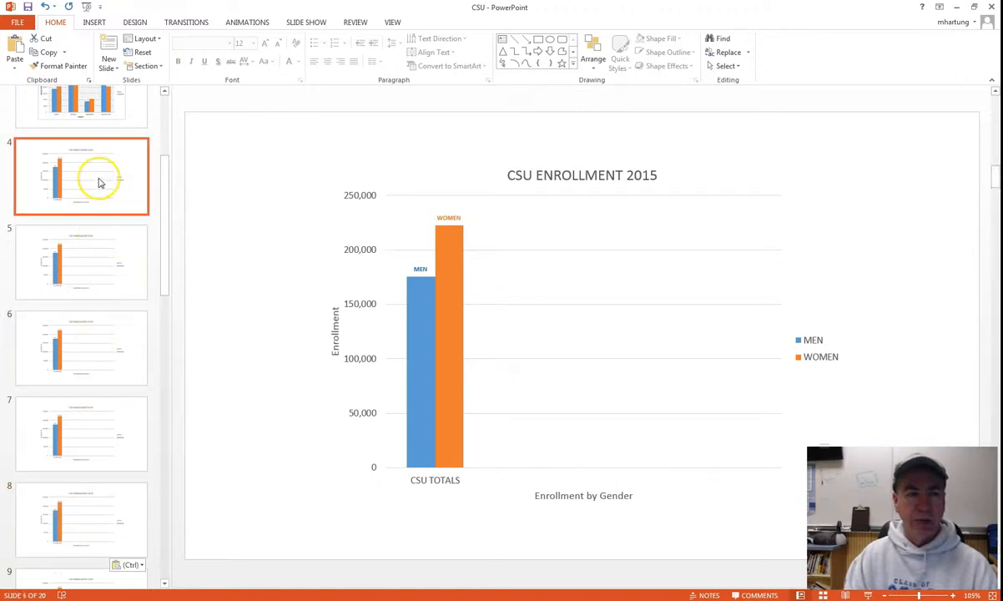
left_click(112, 242)
left_click(105, 179)
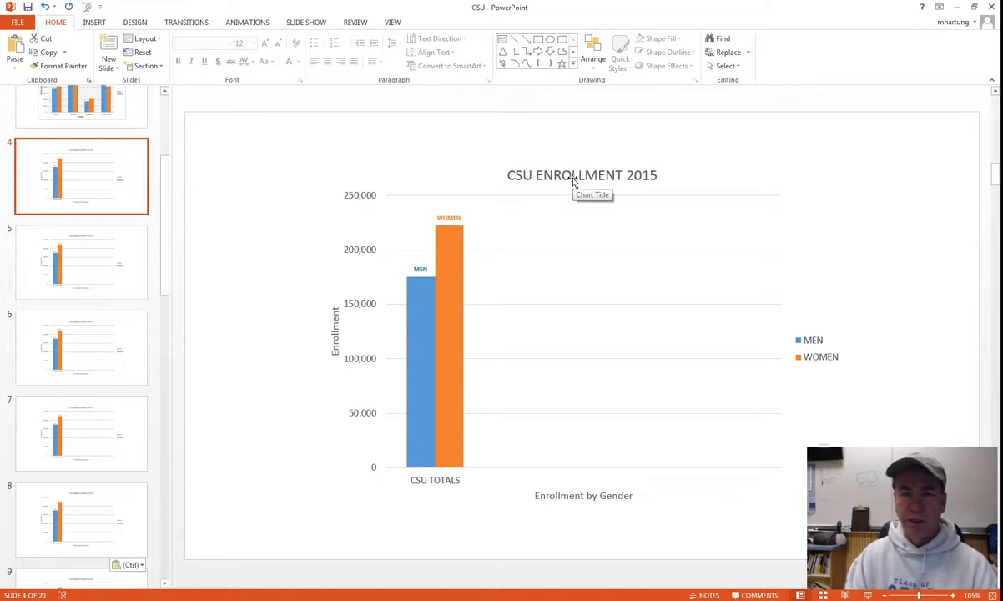
- Change the text fill of the CSU ENROLLMENT 2015 chart title on slide 4 to black
left_click(519, 177)
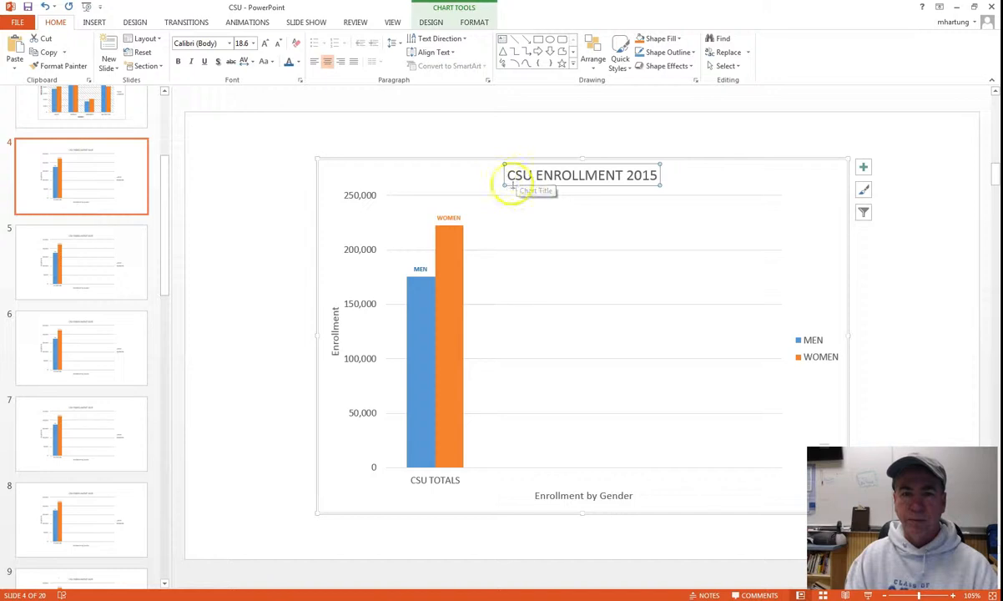
left_click_drag(509, 177, 651, 178)
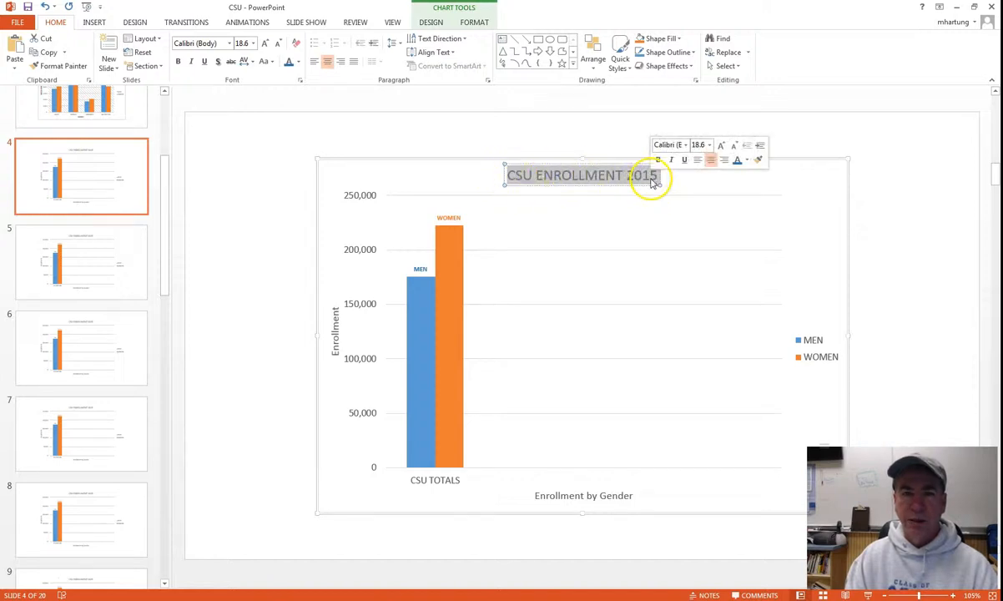
left_click(476, 23)
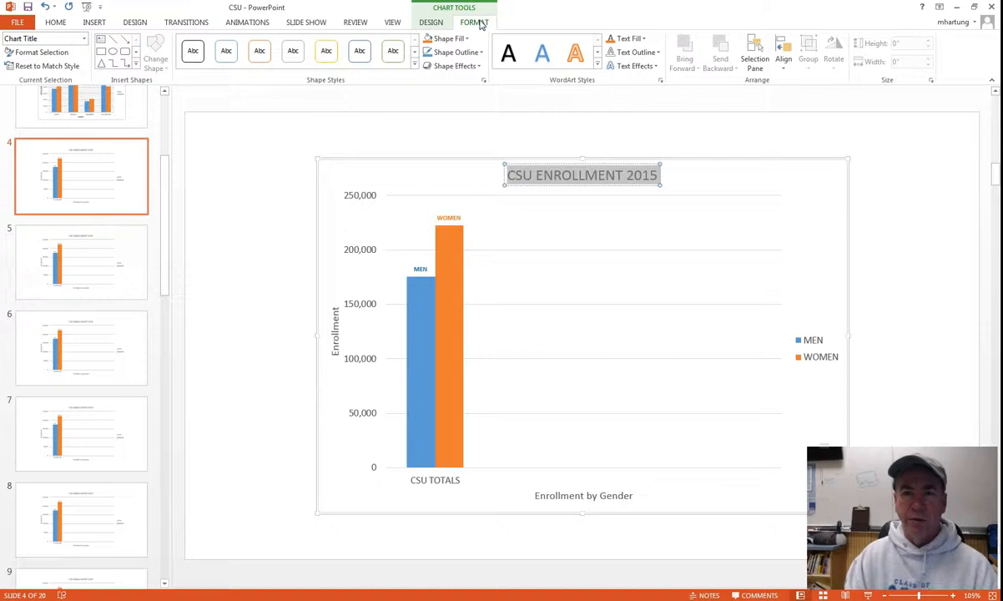
left_click(643, 39)
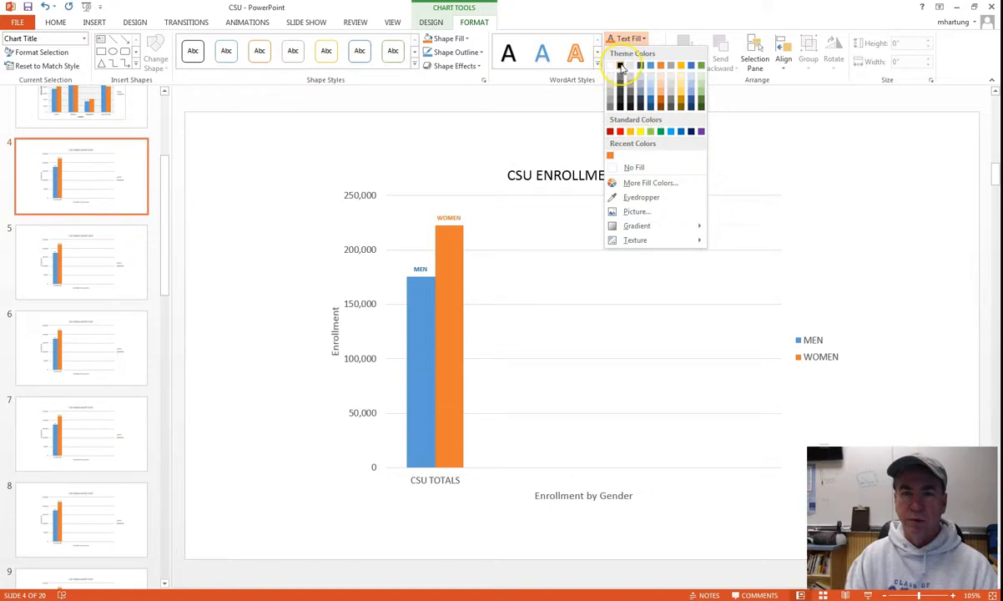
left_click(621, 67)
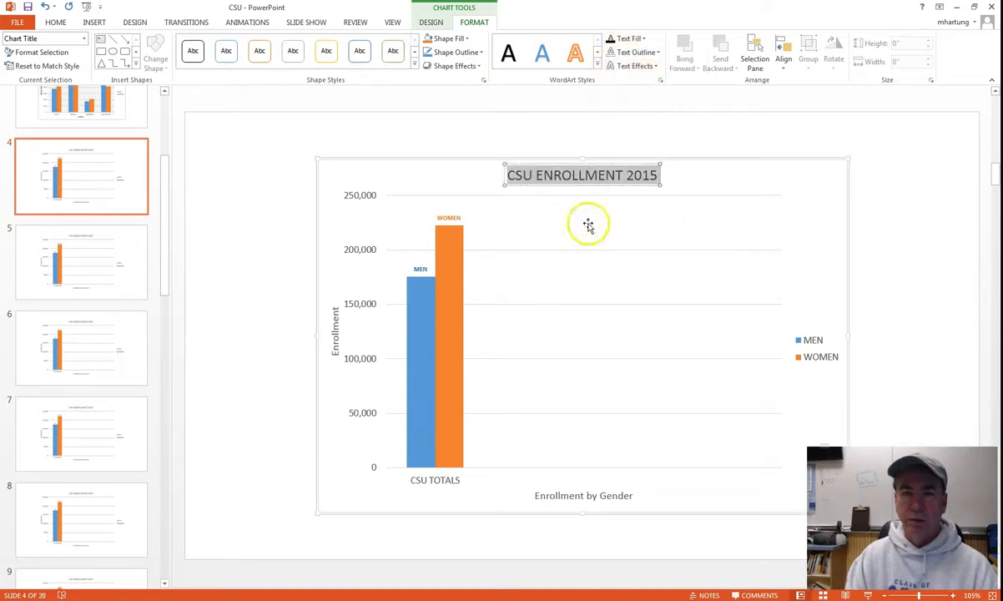
left_click(688, 179)
- Give the chart title box a light gray fill and an outline in Orange, Accent 2
left_click(522, 179)
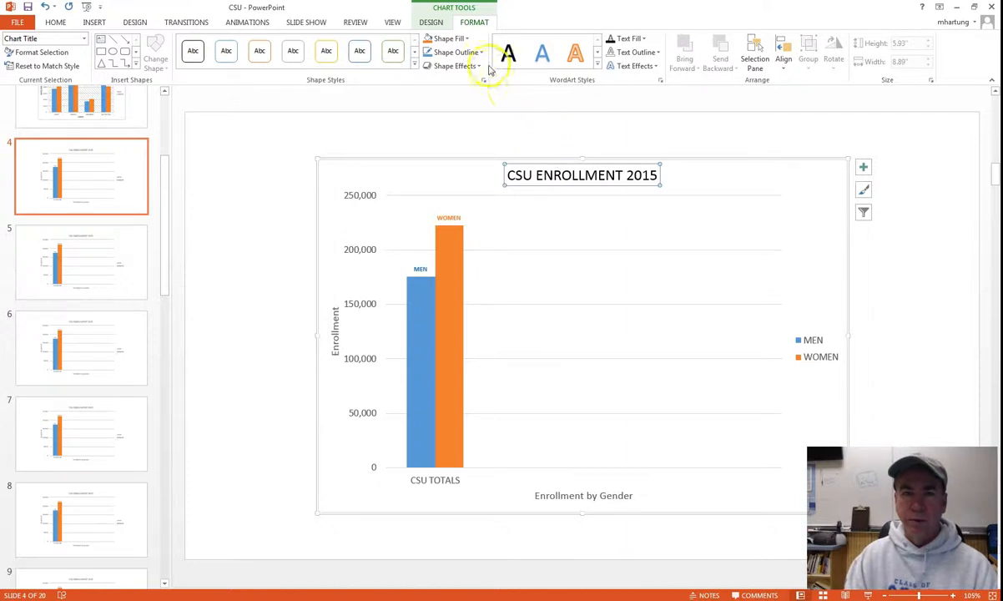
left_click(469, 40)
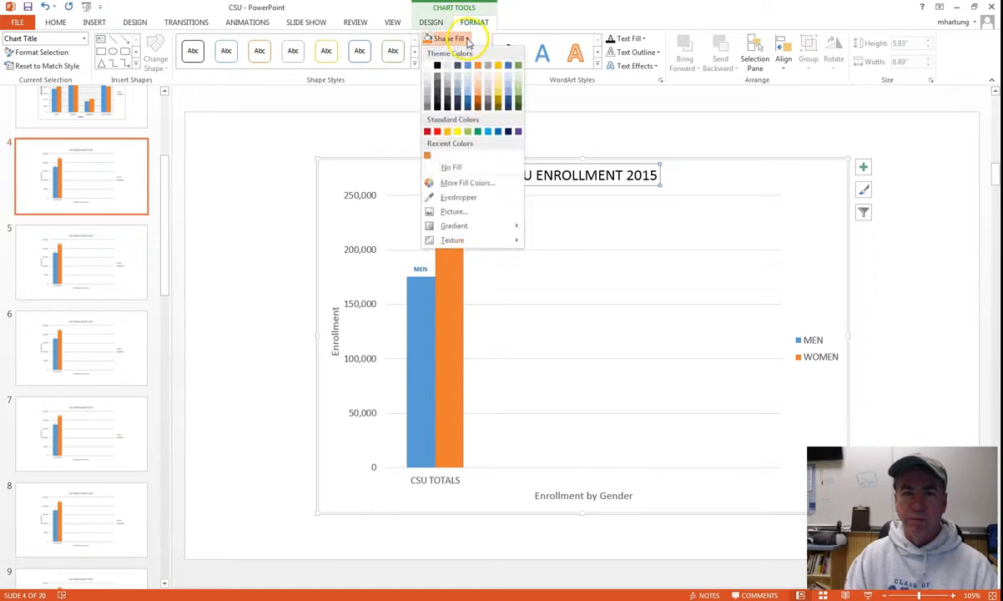
left_click(446, 72)
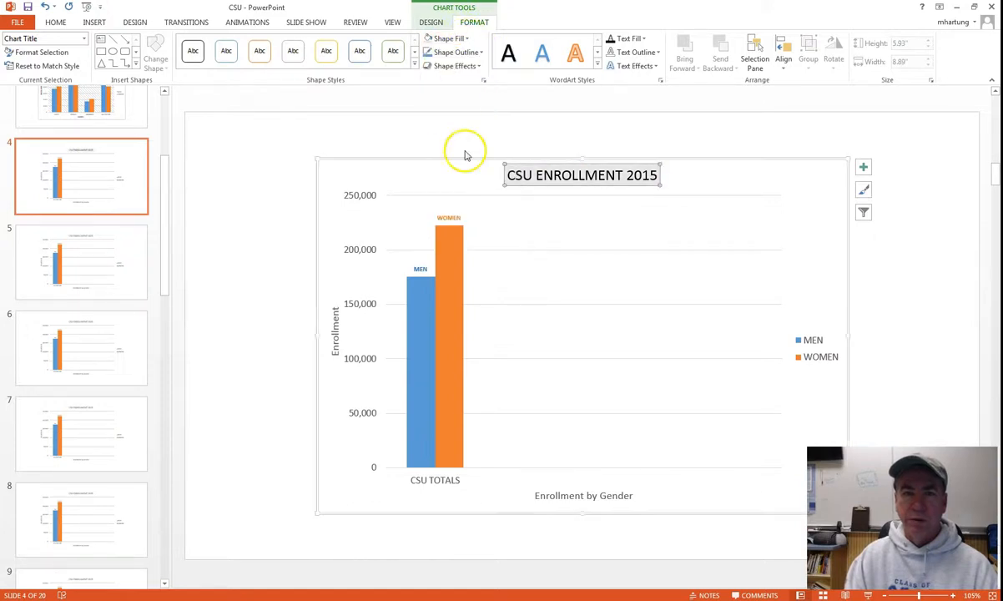
left_click(479, 55)
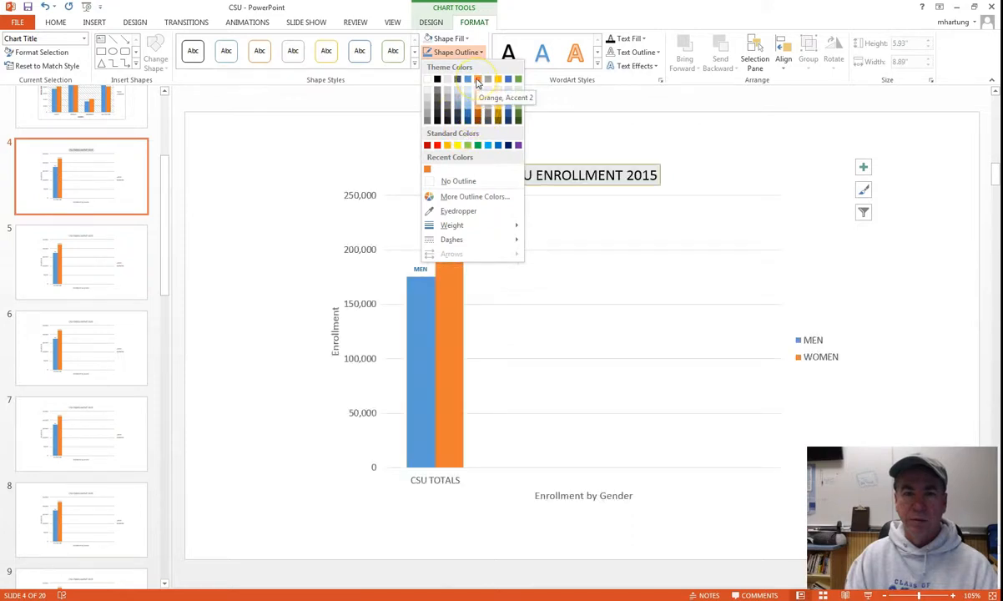
left_click(478, 80)
left_click(531, 236)
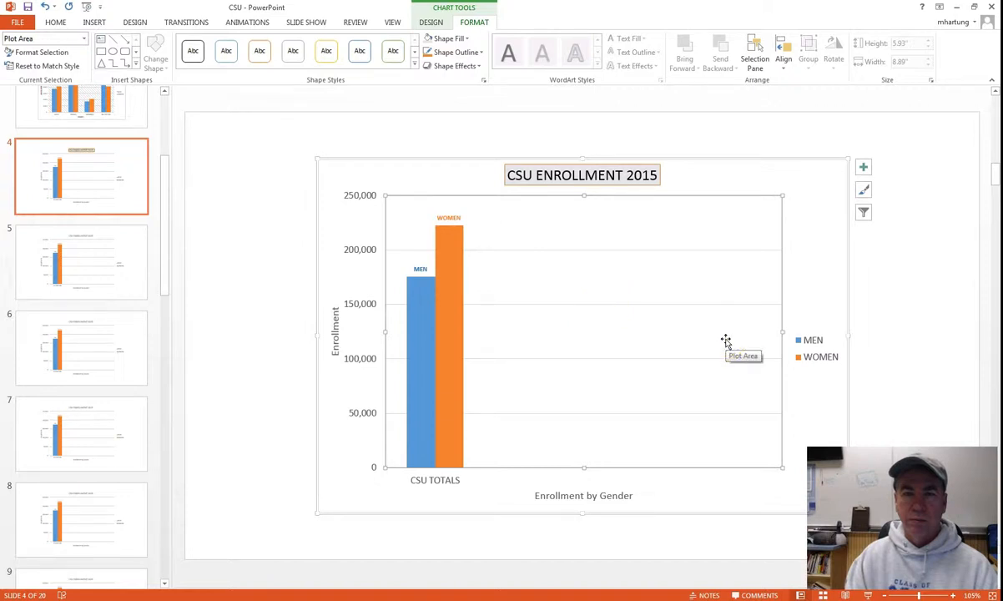
left_click(525, 267)
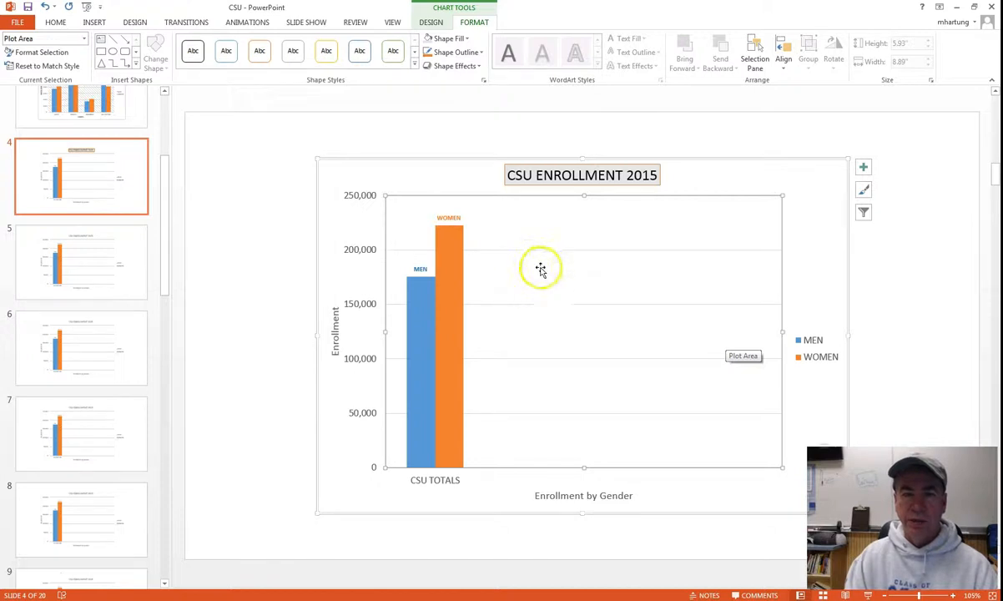
right_click(554, 163)
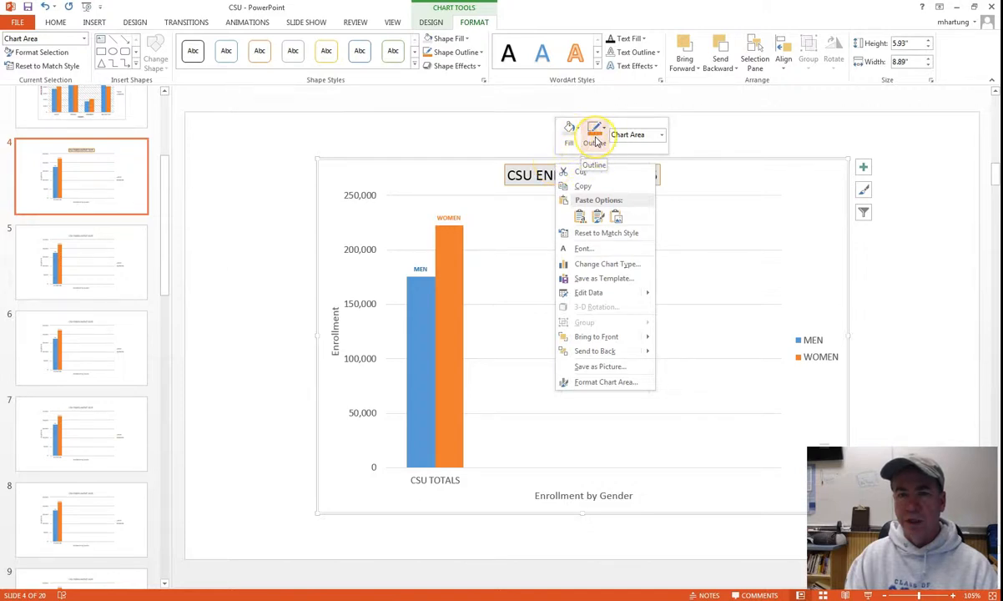
left_click(521, 216)
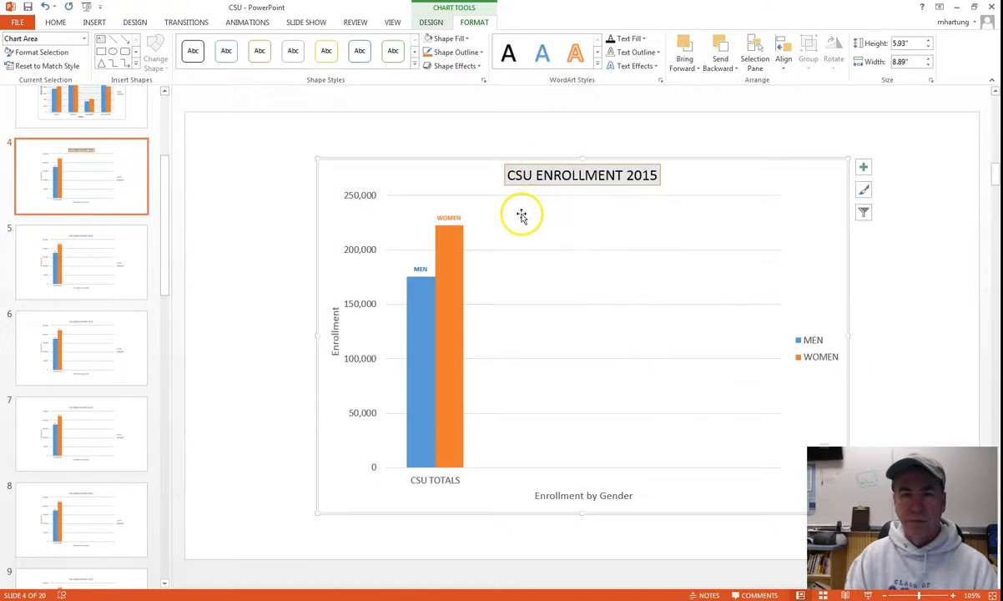
- Preview alternative theme fill colors on the WOMEN column series, then close the color choices
left_click(449, 262)
left_click(417, 298)
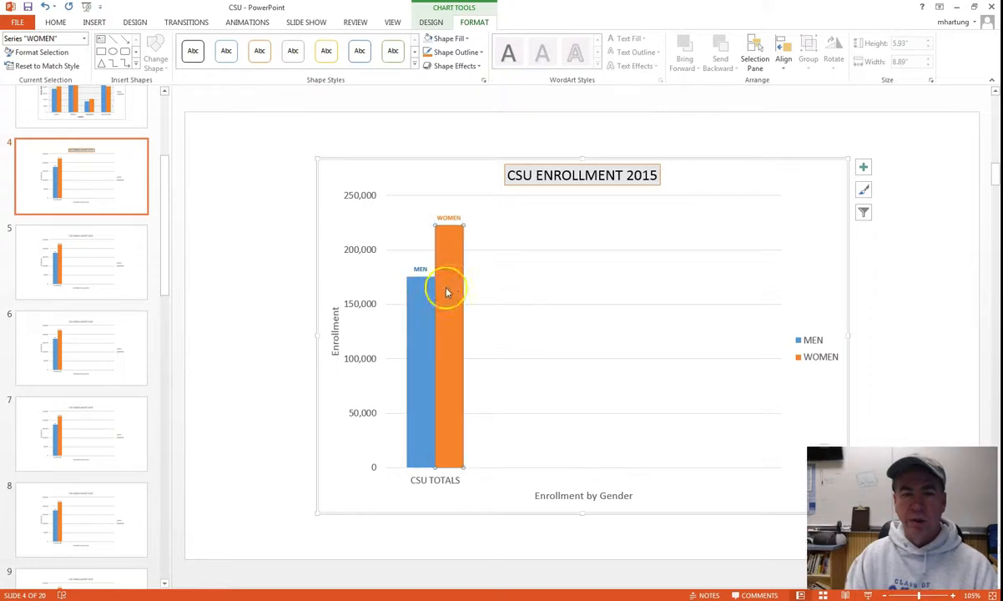
right_click(448, 278)
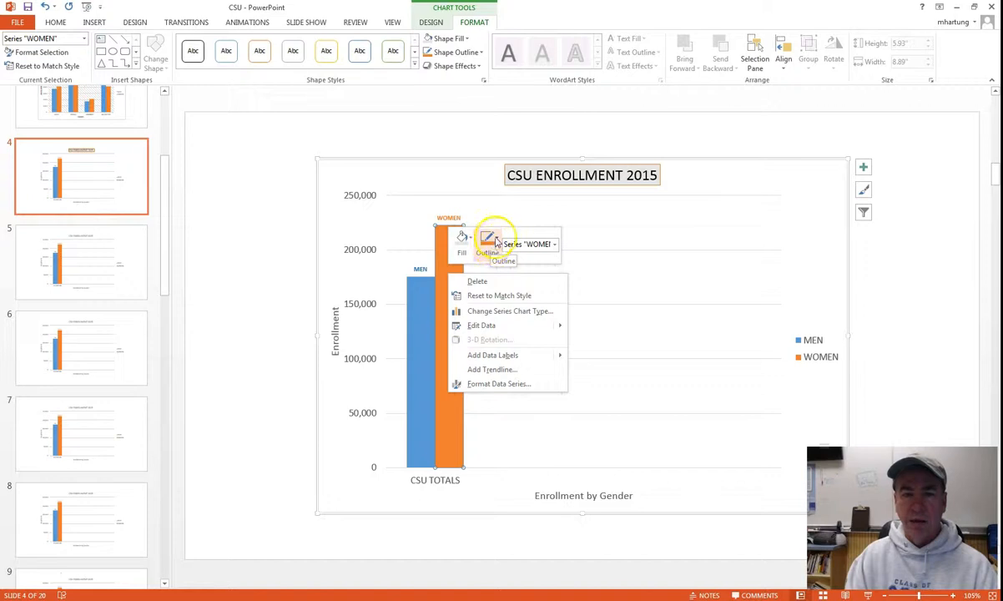
left_click(461, 240)
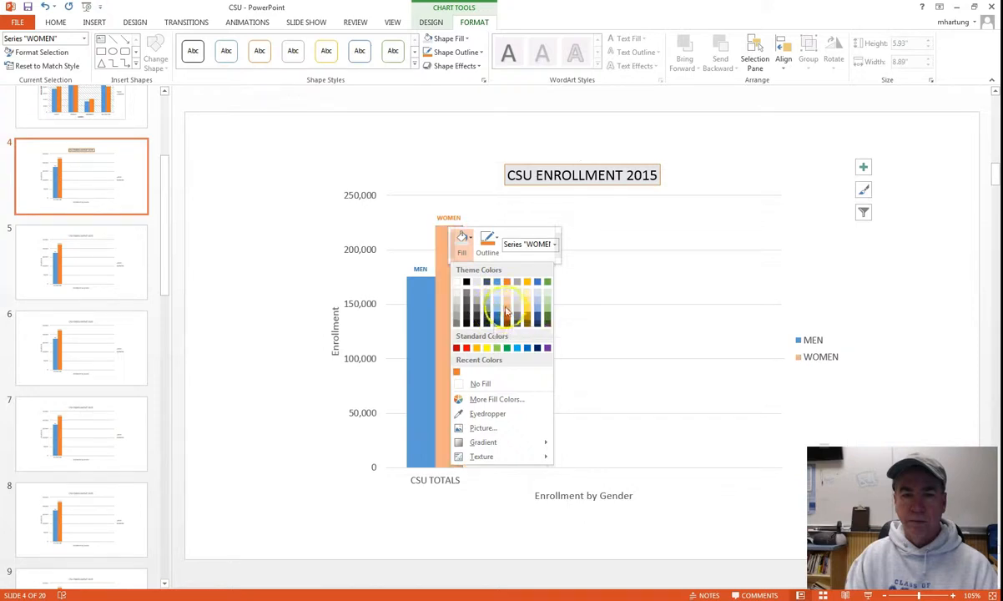
left_click(548, 282)
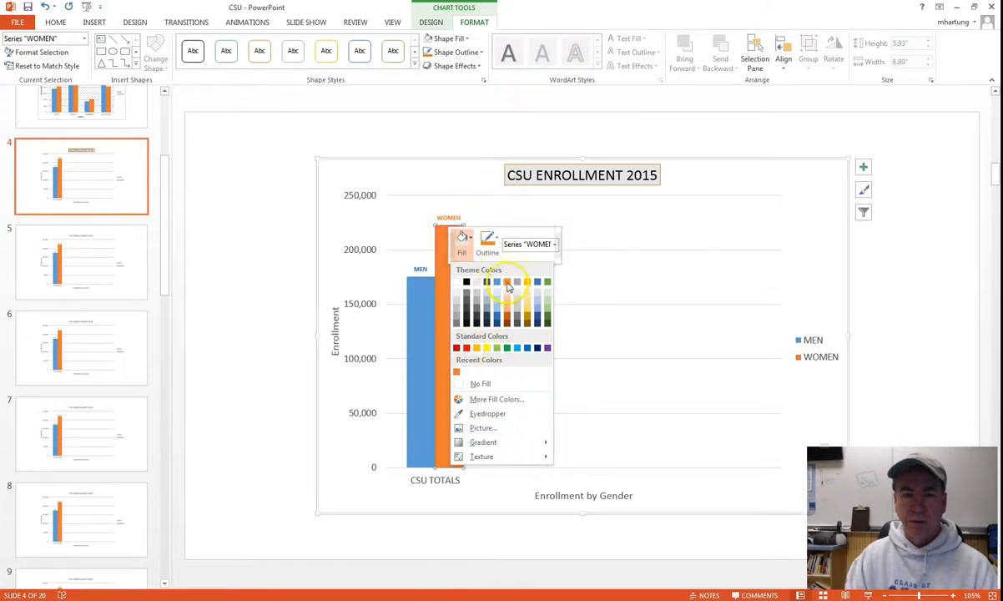
left_click(512, 217)
left_click(514, 216)
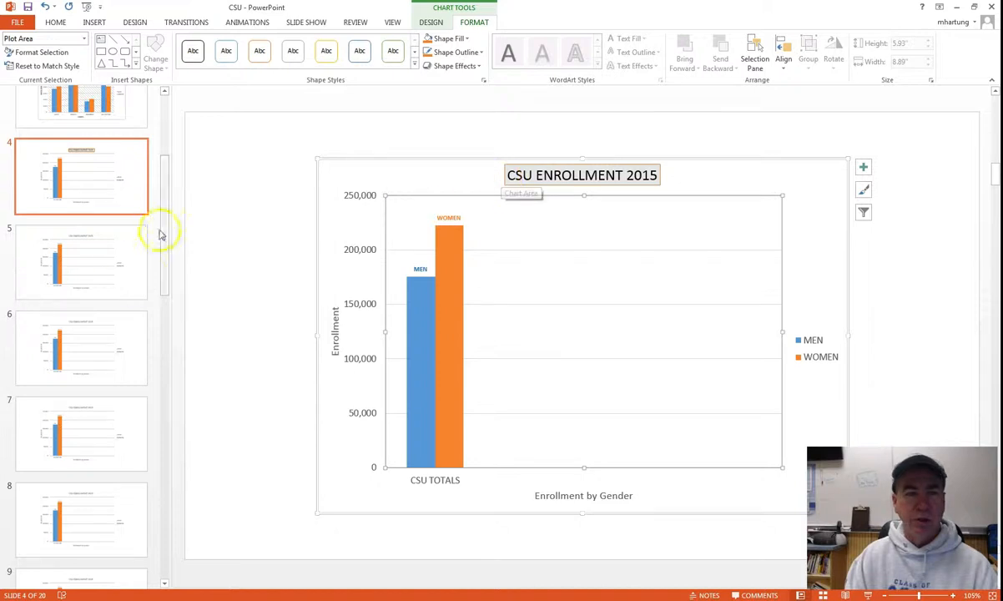
- Apply the fourth preset chart style, with the gray gradient background, to the enrollment chart on slide 6
left_click(105, 188)
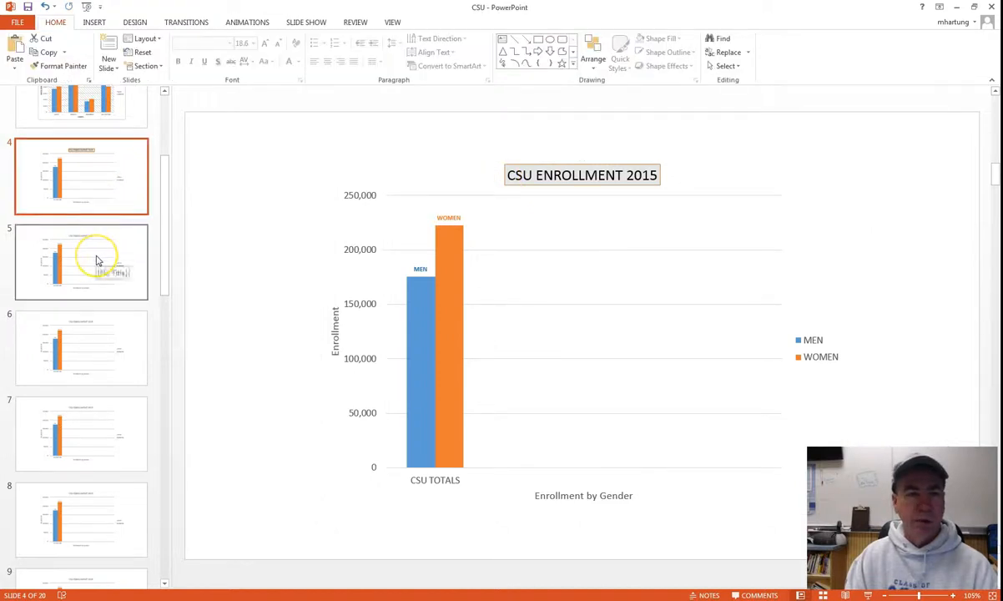
left_click(97, 260)
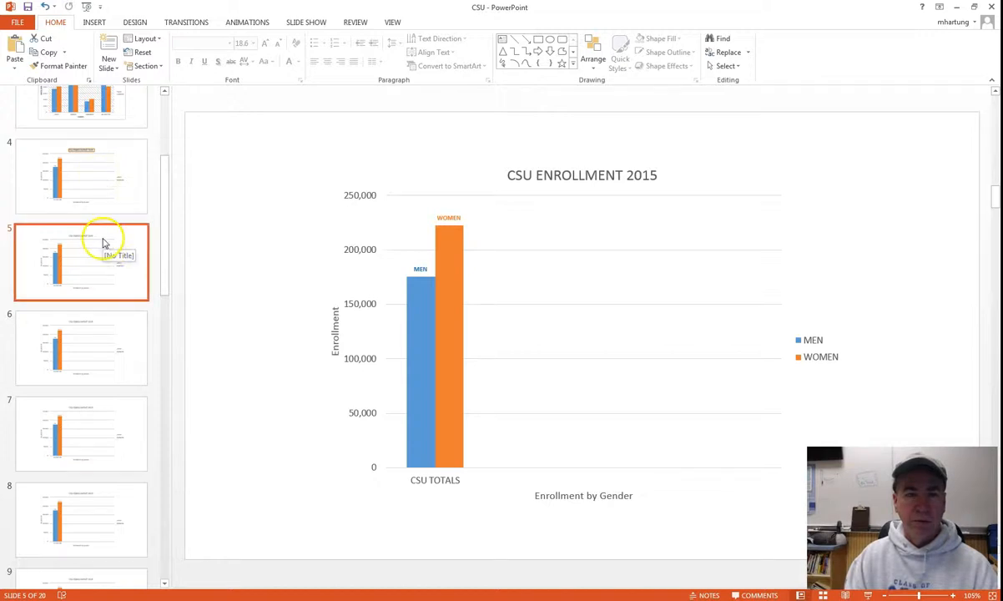
left_click(111, 345)
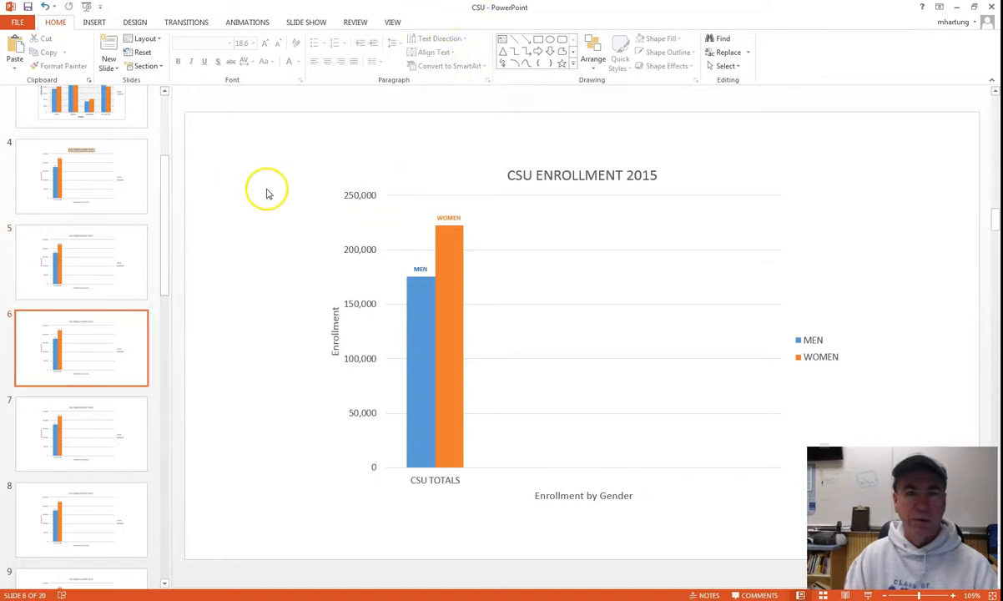
left_click(117, 351)
left_click(580, 260)
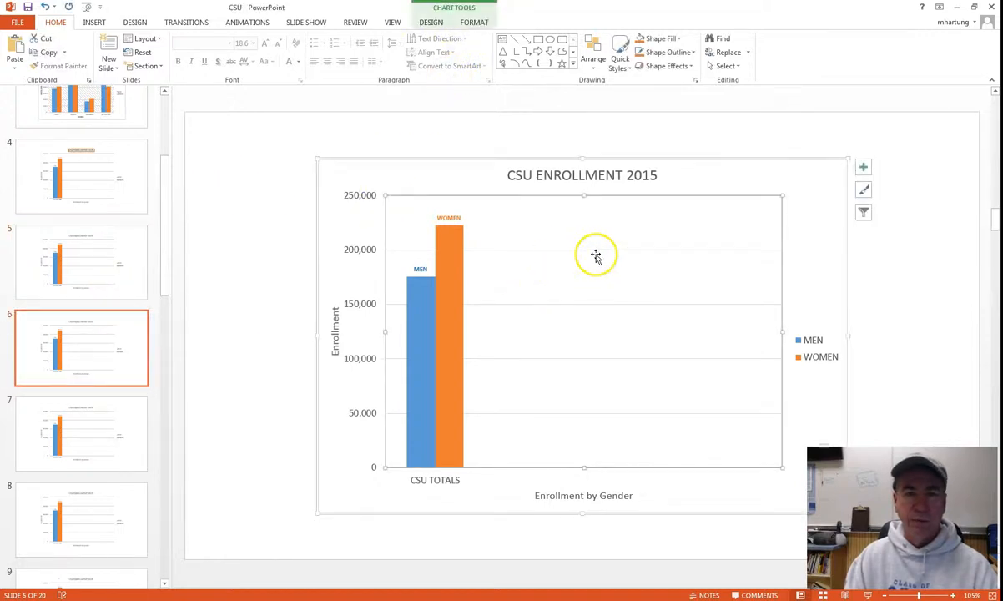
left_click(432, 22)
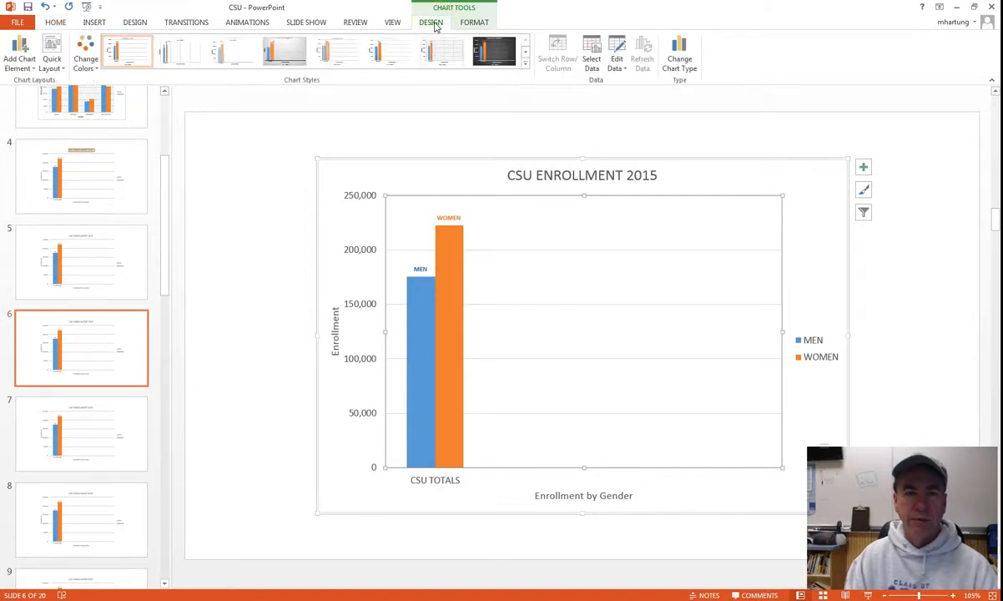
left_click(285, 56)
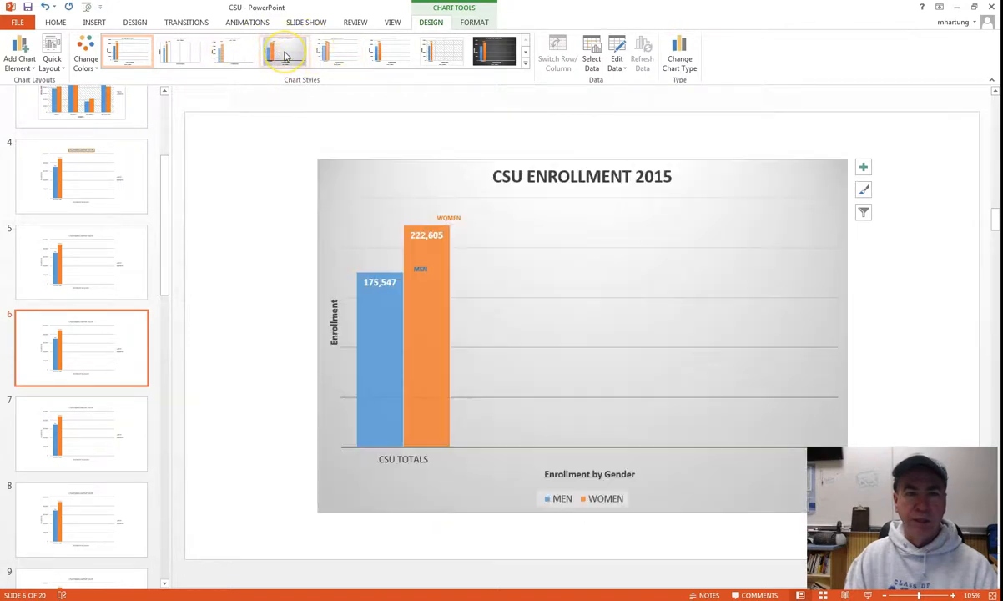